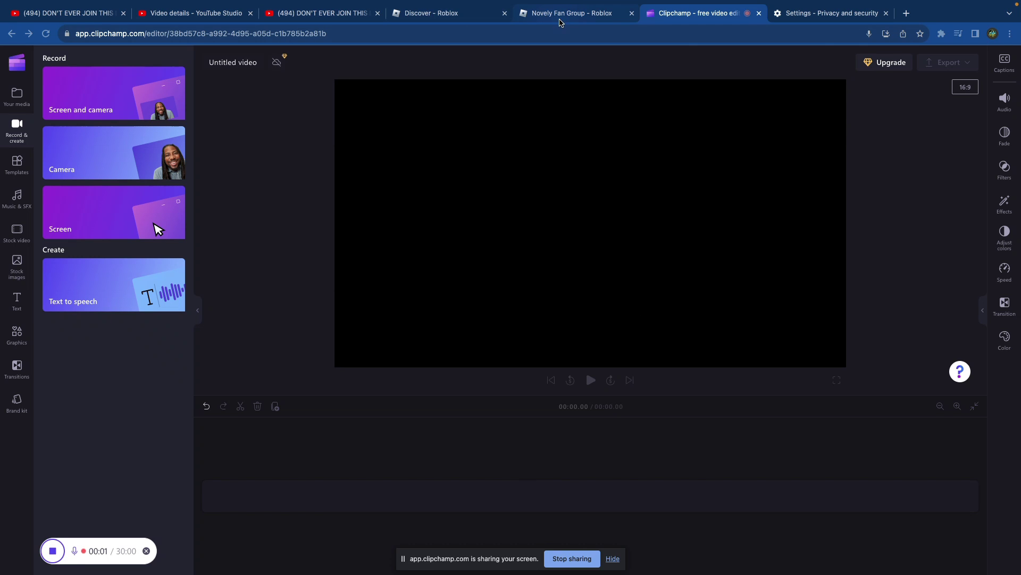
- Go through Discover and the Novely Fan Group wall to the EVENT GALAXY RWRDS game link
{"action": "left_click", "coordinate": [559, 17]}
{"action": "left_click", "coordinate": [462, 14]}
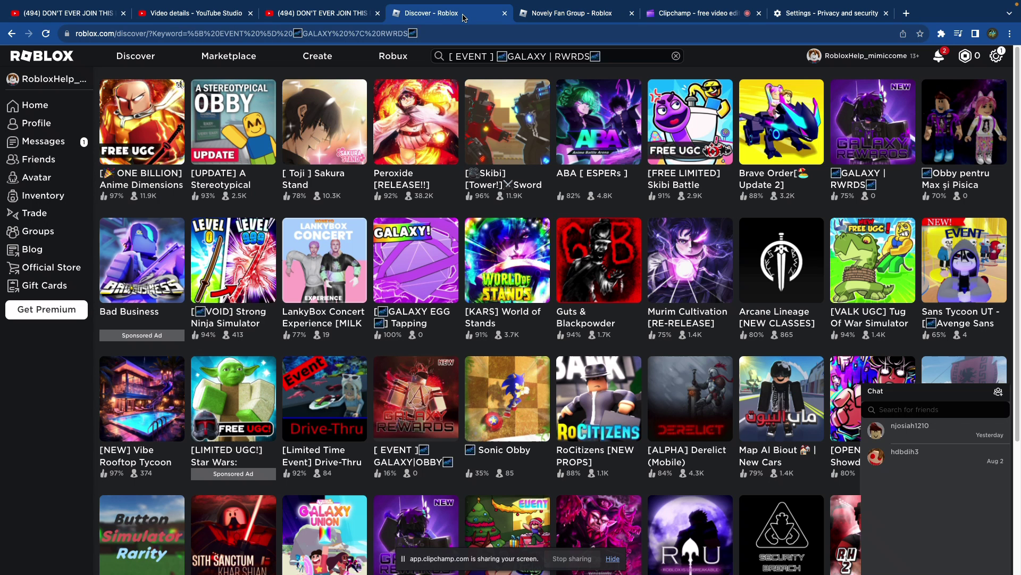
{"action": "left_click", "coordinate": [570, 13]}
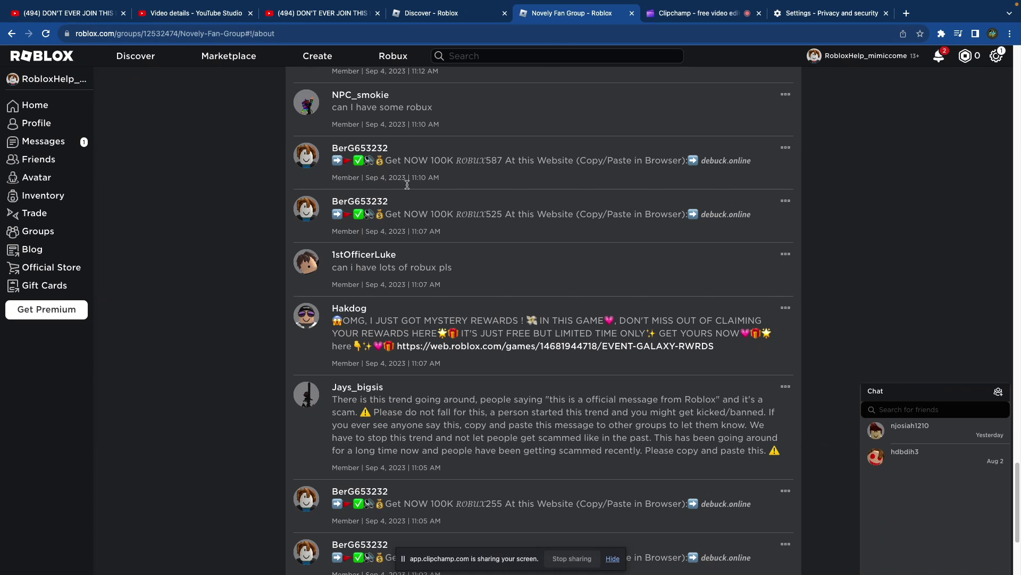
{"action": "left_click", "coordinate": [589, 346]}
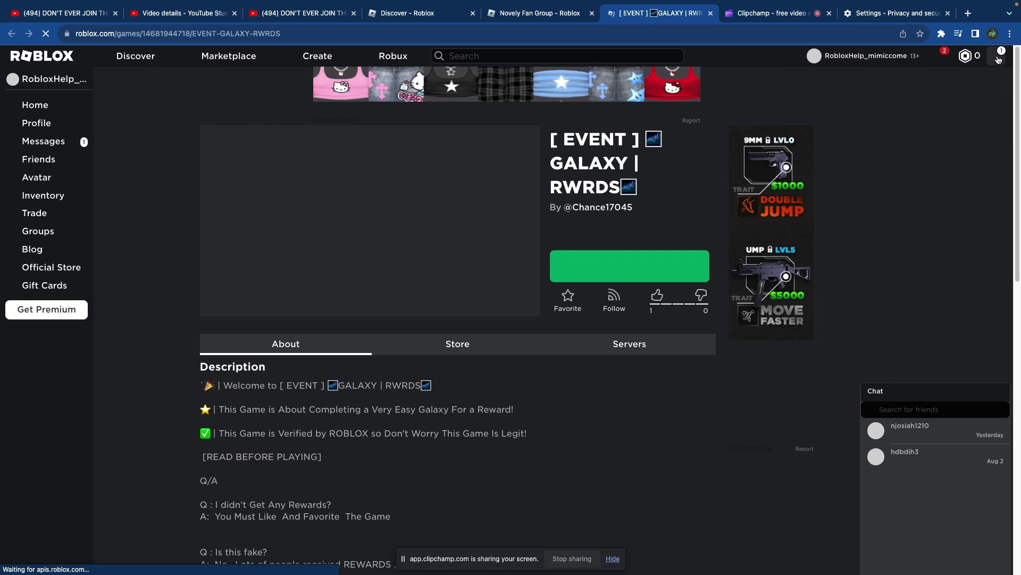
- Log out from the gear menu, then go from Log In to the Sign Up page
{"action": "left_click", "coordinate": [997, 55]}
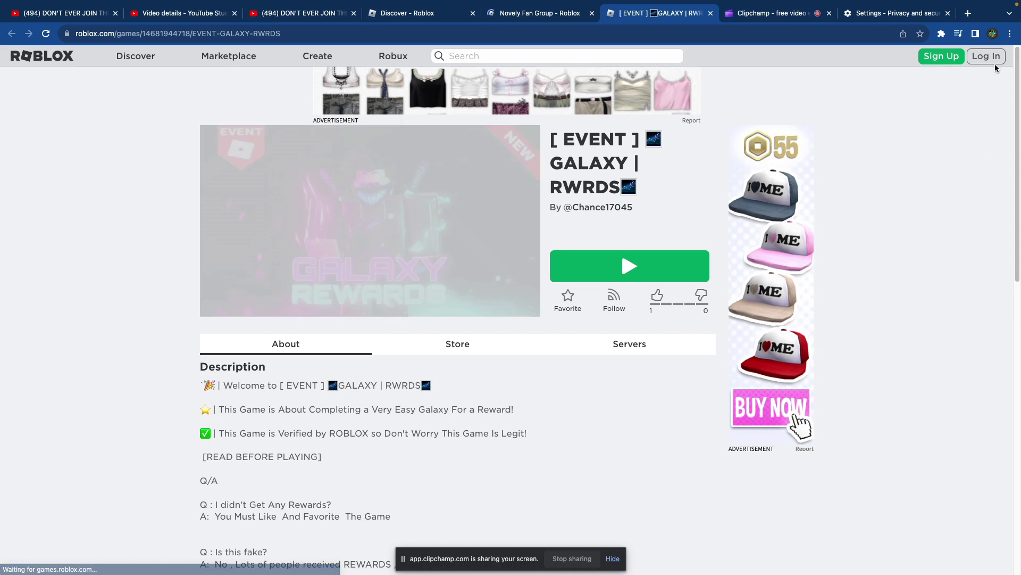
{"action": "left_click", "coordinate": [988, 56]}
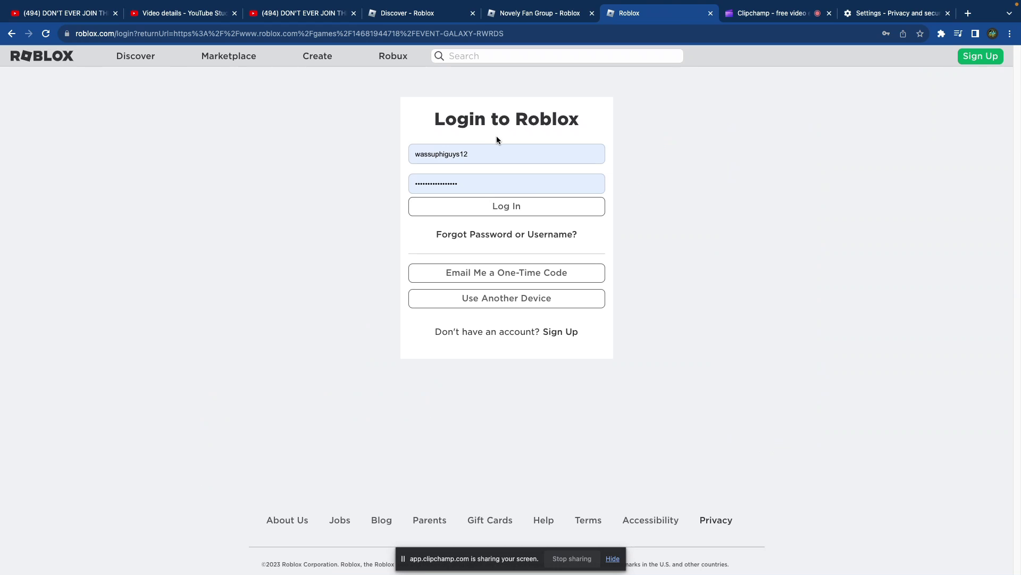
{"action": "left_click", "coordinate": [978, 60]}
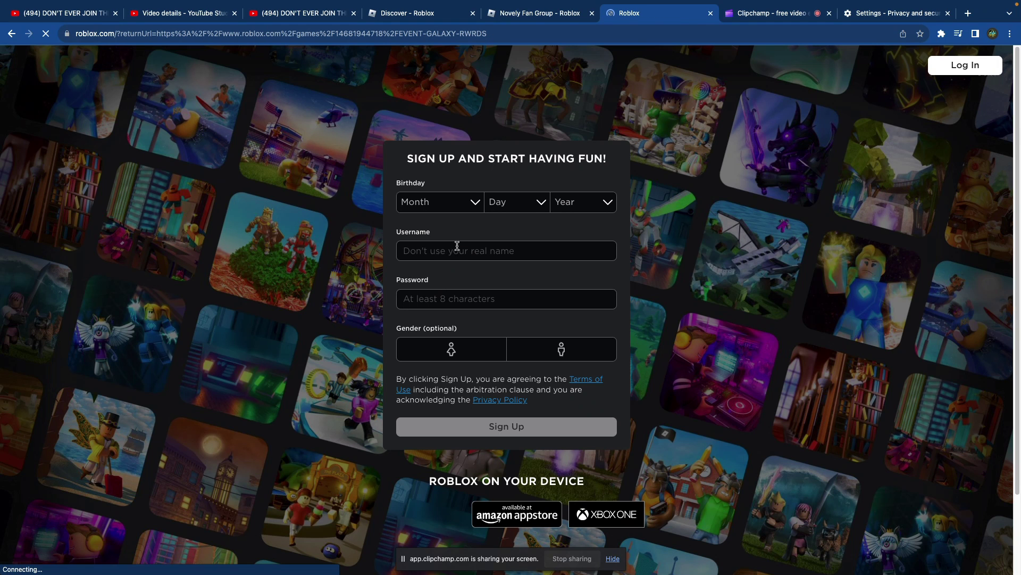
{"action": "left_click", "coordinate": [455, 250]}
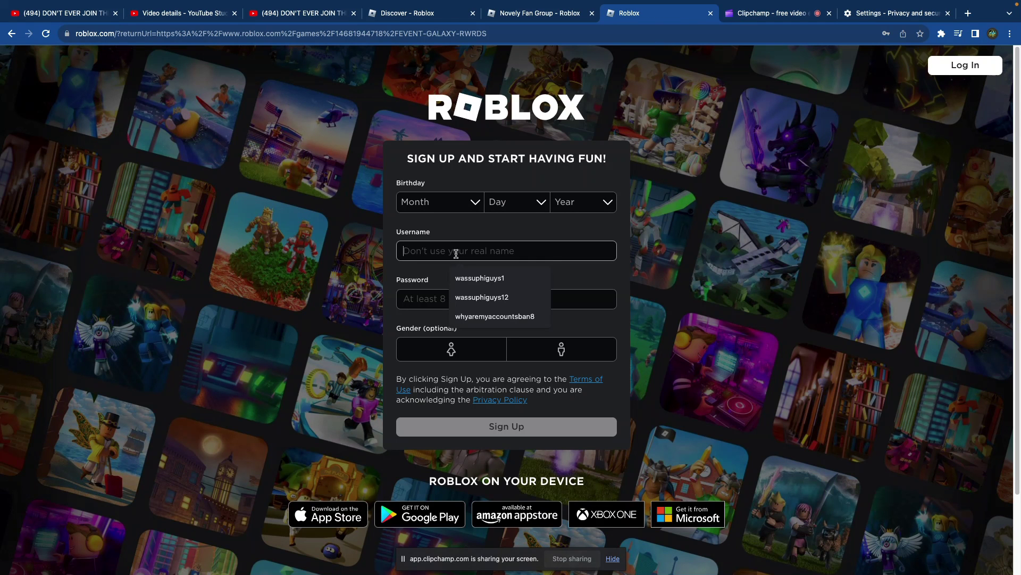
{"action": "type", "text": "ForMy"}
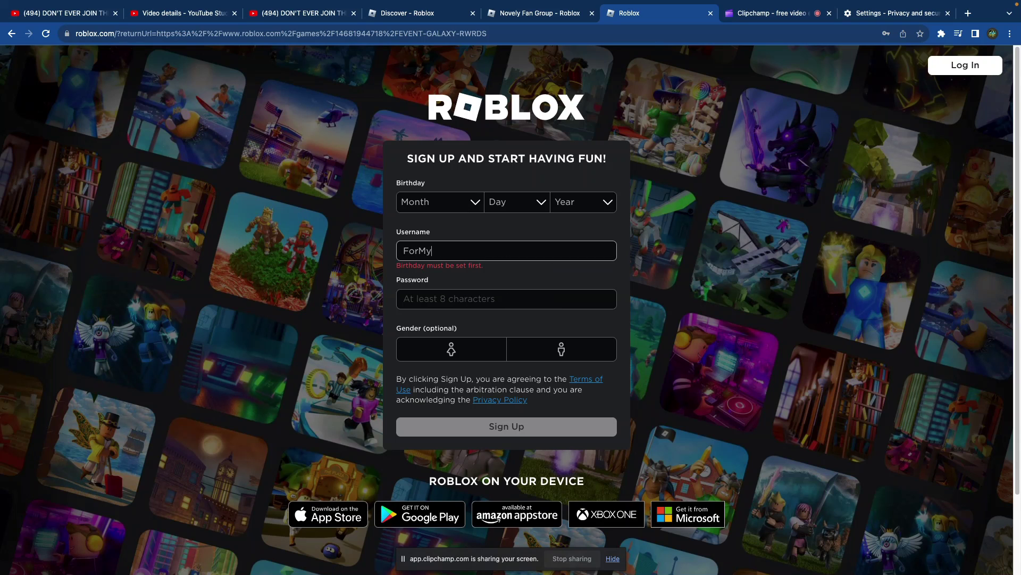
{"action": "key", "text": "BackSpace"}
{"action": "key", "text": "BackSpace"}
{"action": "type", "text": "PeopleWhoWatchMyVids"}
{"action": "left_click", "coordinate": [413, 209]}
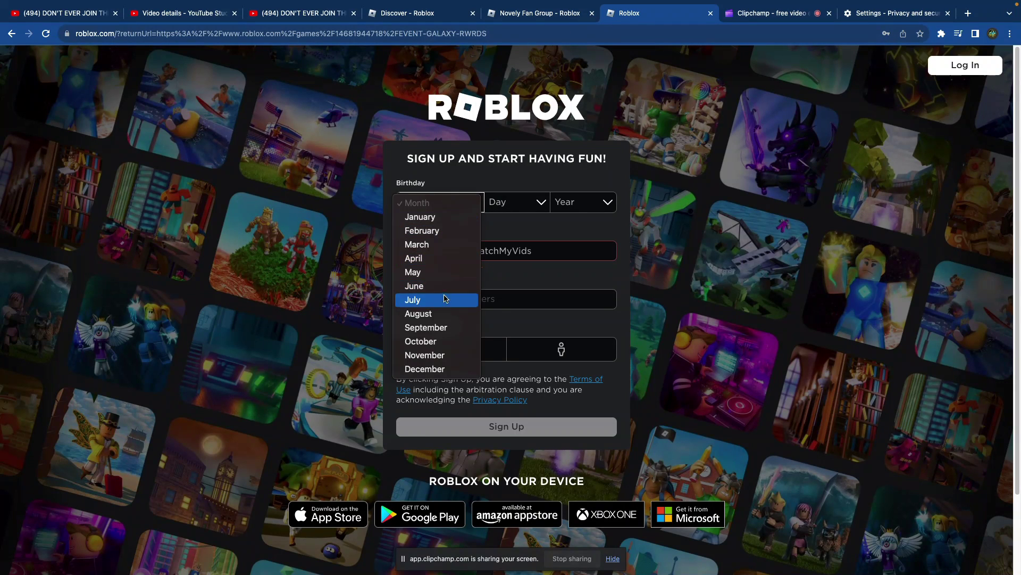
{"action": "left_click", "coordinate": [444, 300]}
{"action": "left_click", "coordinate": [509, 201]}
{"action": "left_click", "coordinate": [529, 314]}
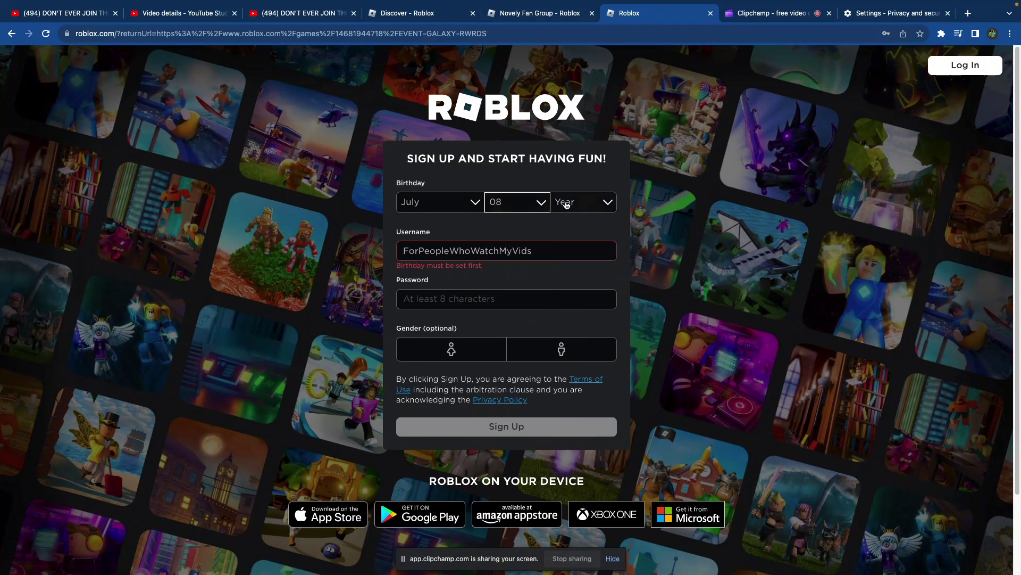
{"action": "left_click", "coordinate": [578, 203]}
{"action": "left_click", "coordinate": [567, 286]}
{"action": "left_click", "coordinate": [582, 203]}
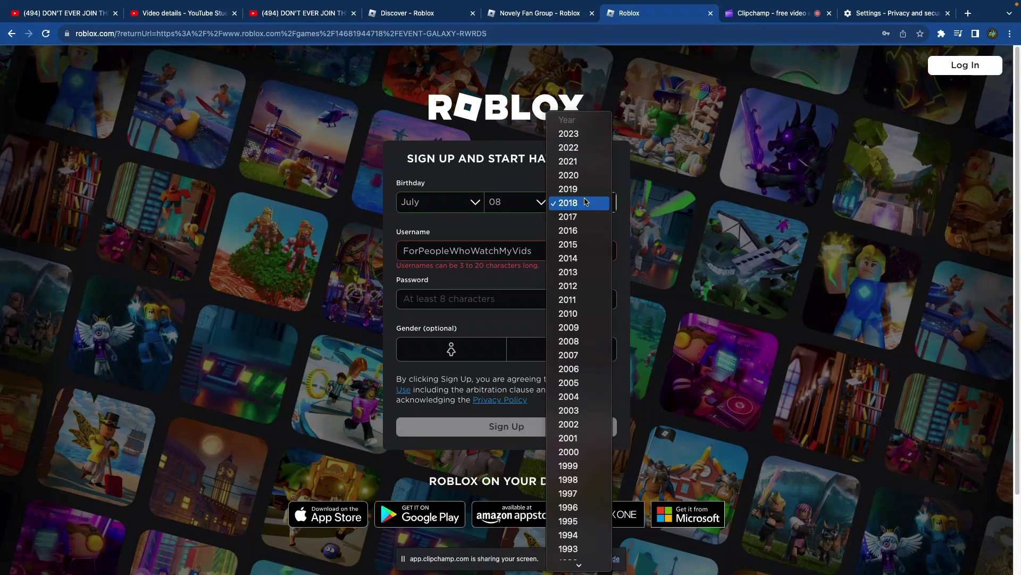
{"action": "left_click", "coordinate": [583, 396]}
- Trim and retype the username field until it reads ForPeople_wacmyvids
{"action": "left_click", "coordinate": [556, 250]}
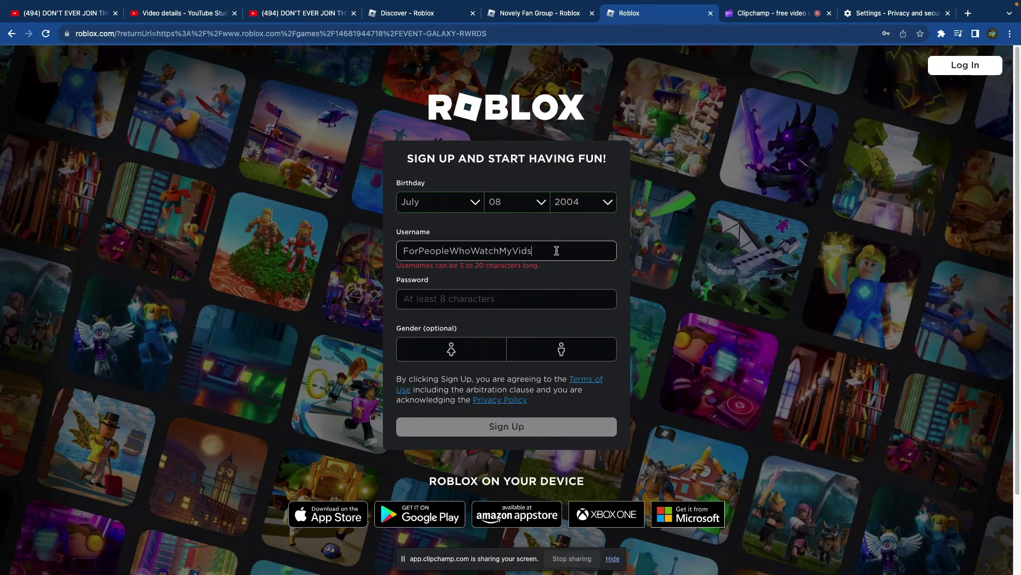
{"action": "key", "text": "BackSpace"}
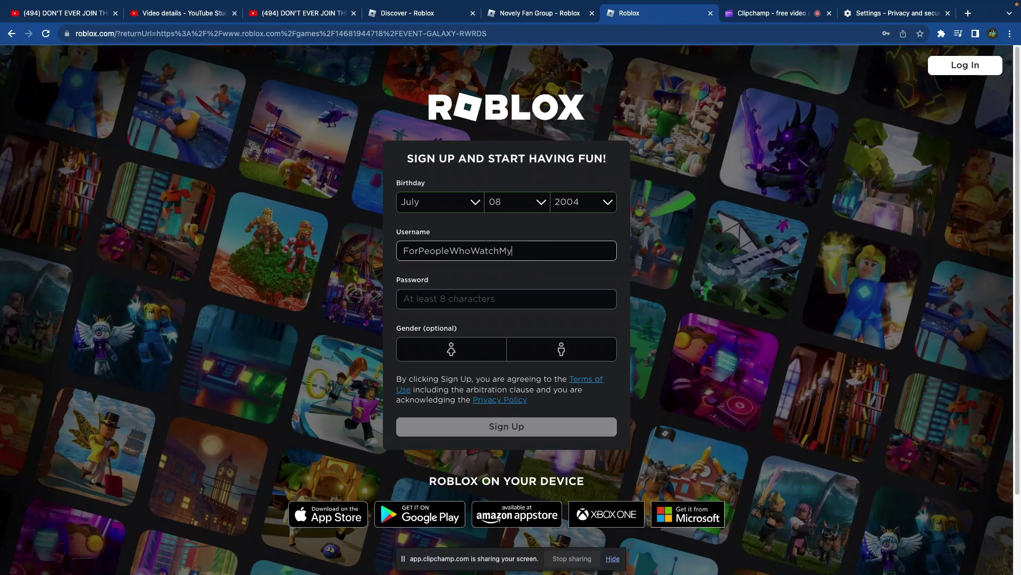
{"action": "type", "text": "i"}
{"action": "key", "text": "BackSpace"}
{"action": "key", "text": "BackSpace"}
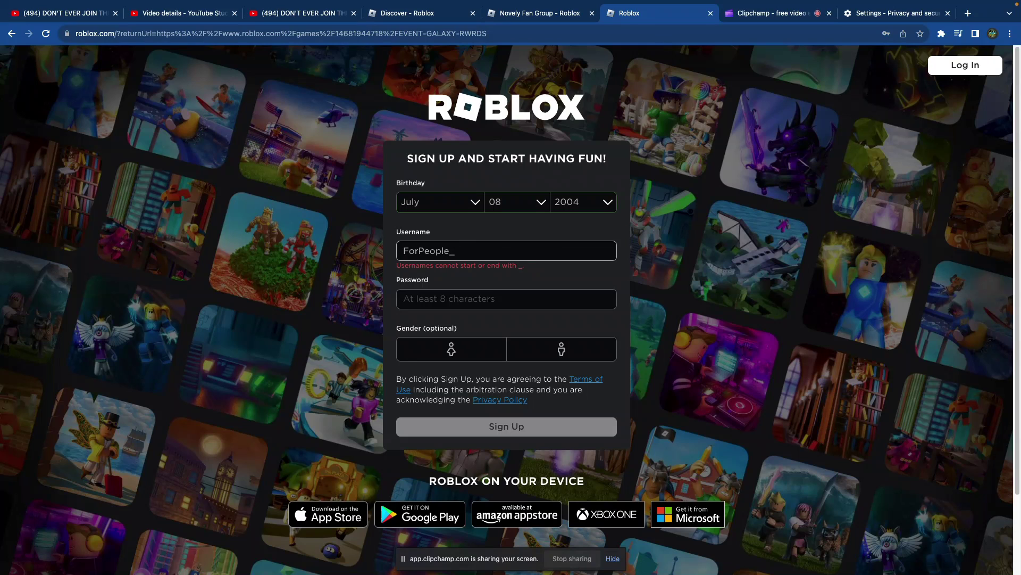
{"action": "type", "text": "w"}
{"action": "type", "text": "atc"}
{"action": "key", "text": "BackSpace"}
{"action": "key", "text": "F4"}
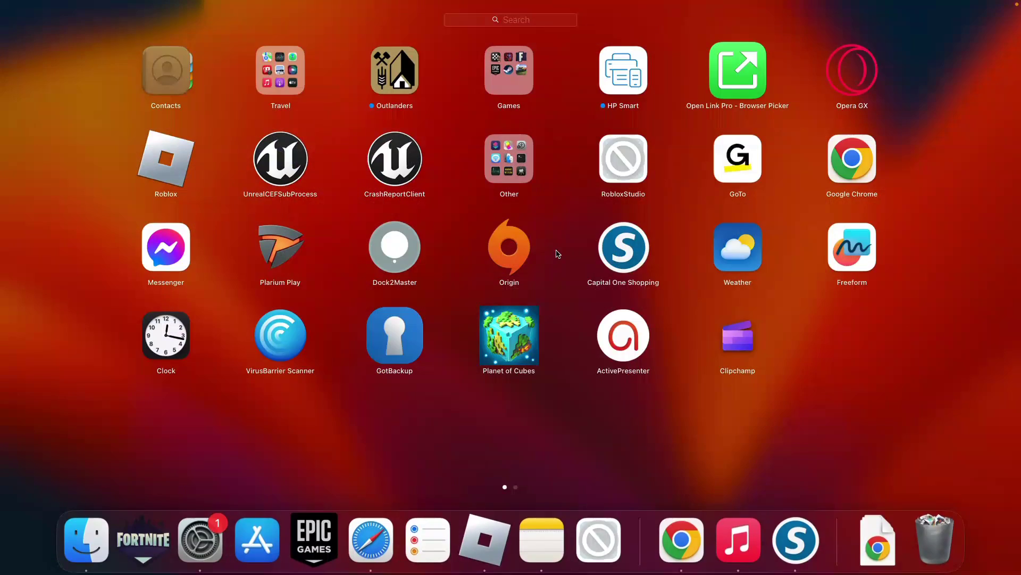
{"action": "left_click", "coordinate": [603, 481]}
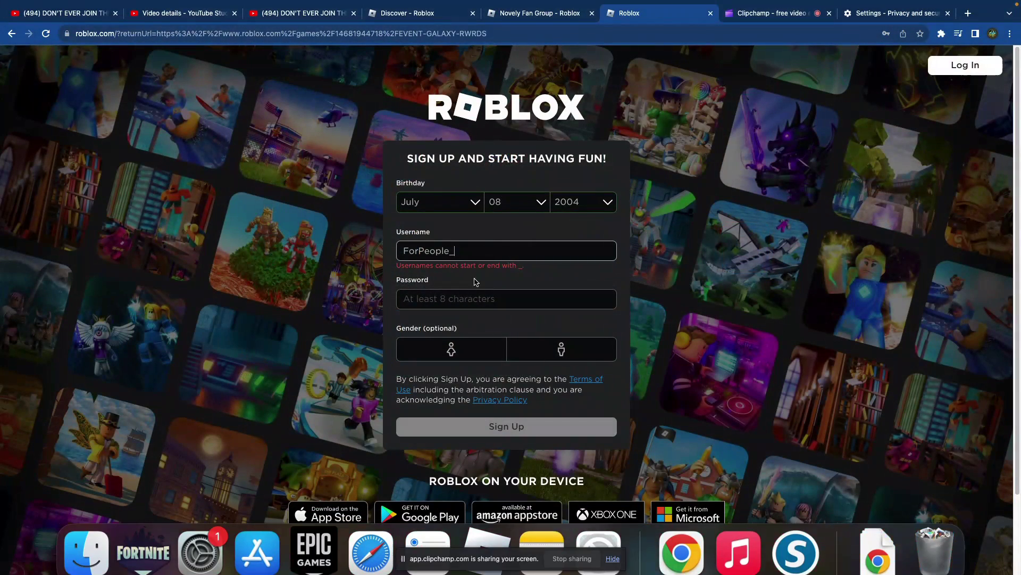
{"action": "type", "text": "myvids"}
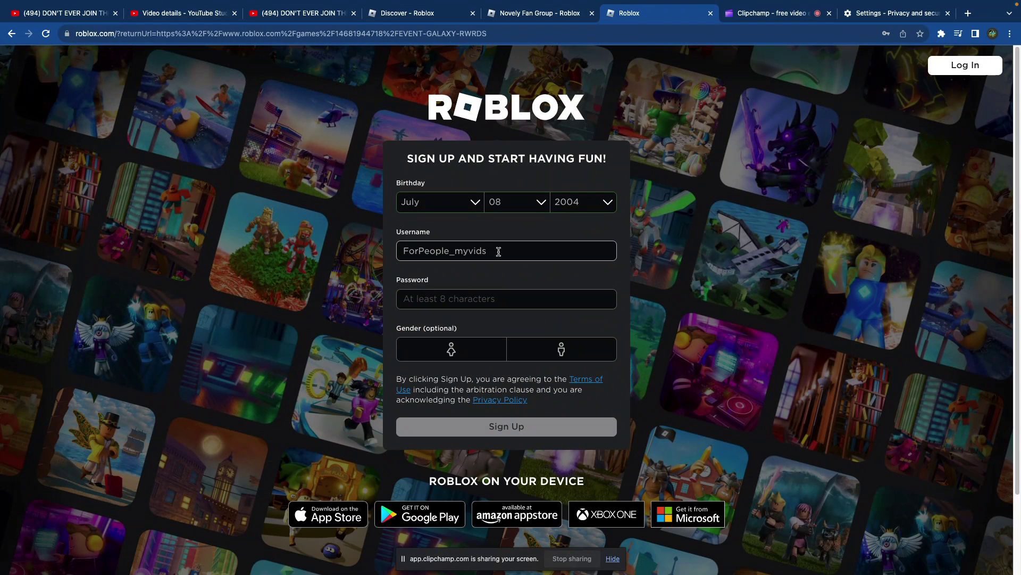
{"action": "type", "text": "w"}
{"action": "type", "text": "h"}
{"action": "key", "text": "BackSpace"}
{"action": "key", "text": "BackSpace"}
{"action": "key", "text": "BackSpace"}
{"action": "key", "text": "BackSpace"}
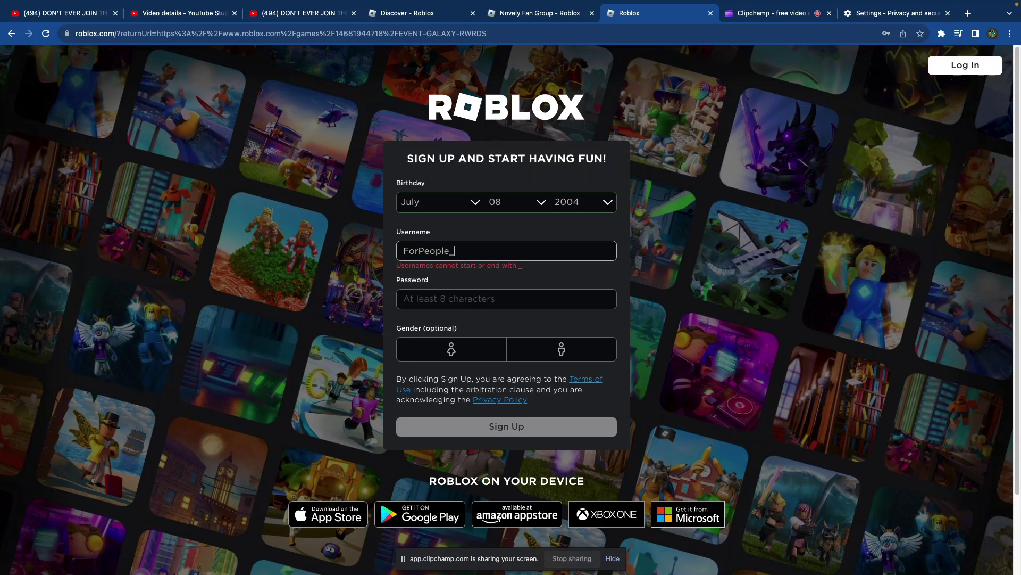
{"action": "type", "text": "wacmyvids"}
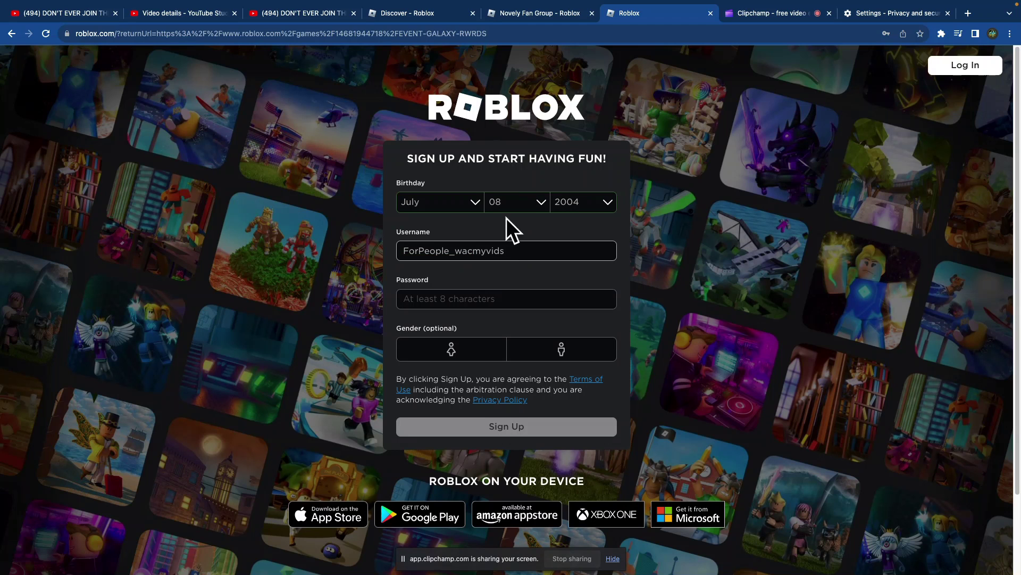
- Enter a password, choose the second gender option, and submit the sign-up form
{"action": "left_click", "coordinate": [457, 300]}
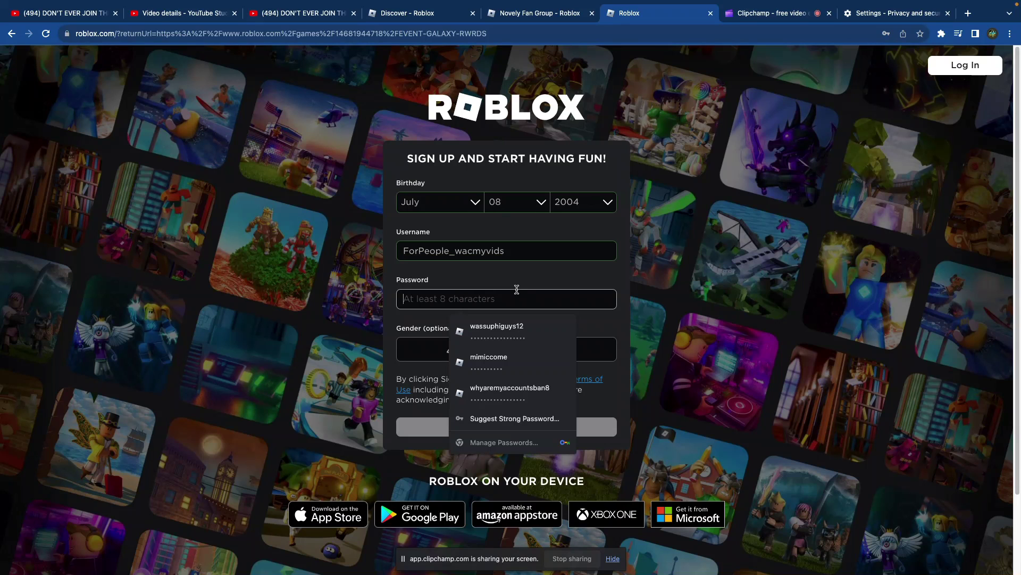
{"action": "type", "text": "a"}
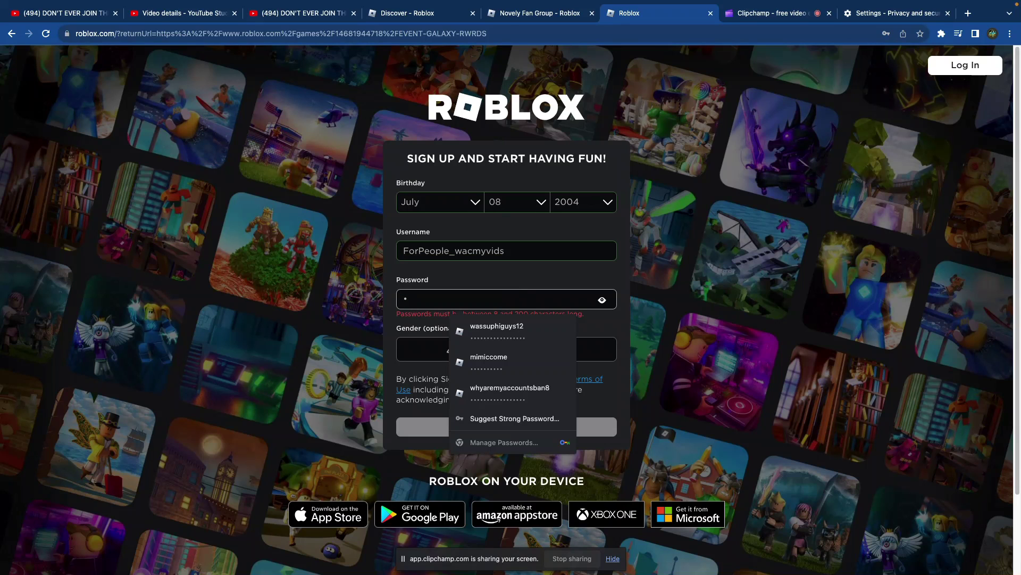
{"action": "key", "text": "BackSpace"}
{"action": "type", "text": "aaaaaa"}
{"action": "type", "text": "aa"}
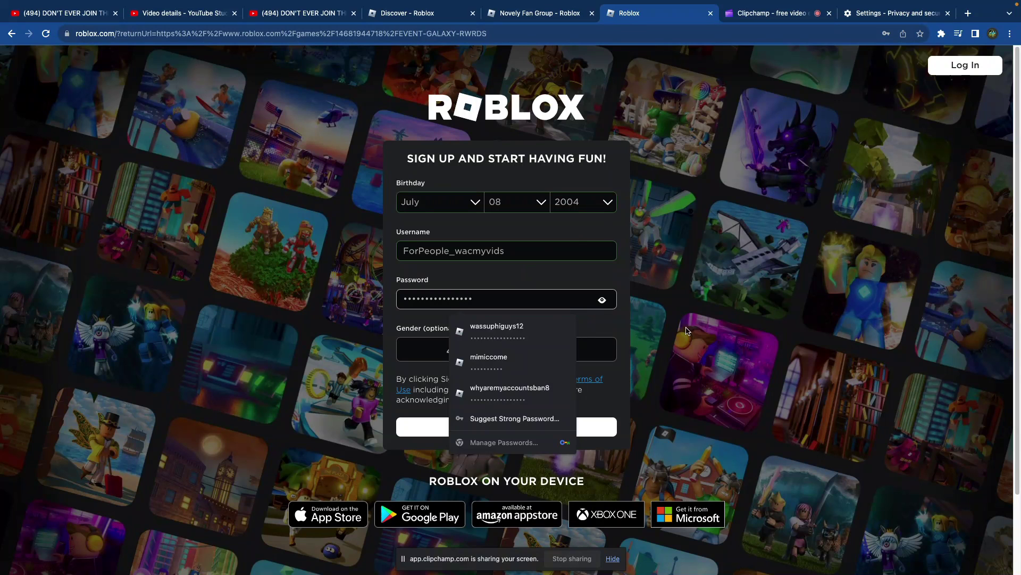
{"action": "left_click", "coordinate": [690, 361]}
{"action": "left_click", "coordinate": [552, 349]}
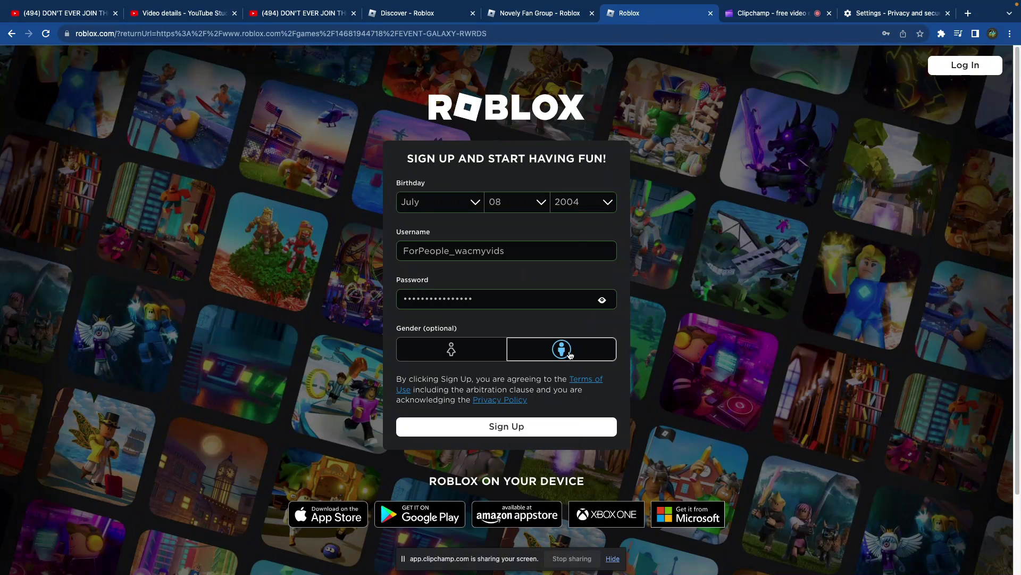
{"action": "left_click", "coordinate": [477, 425]}
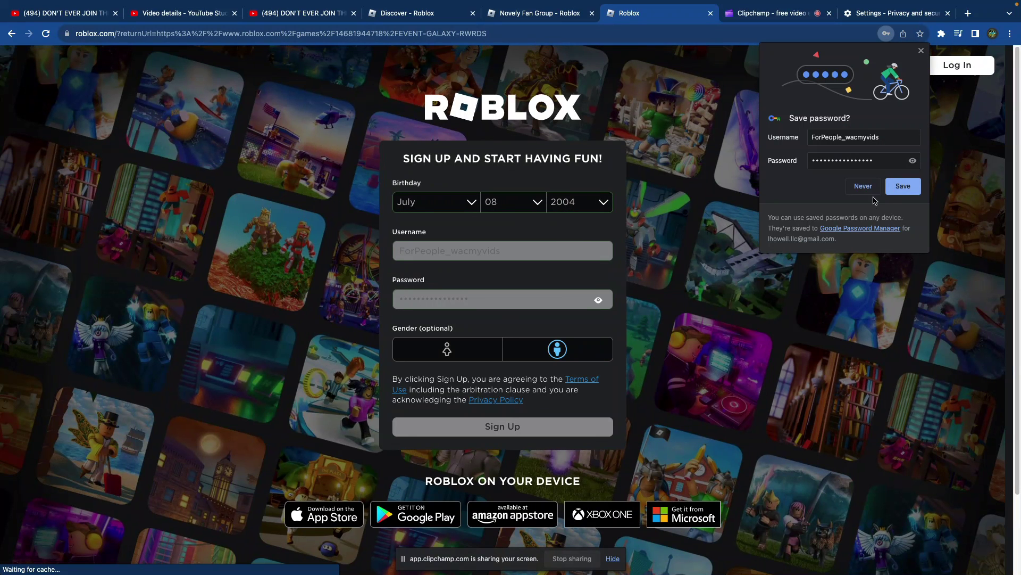
- Reveal the password shown in Chrome's Save password bubble
{"action": "left_click", "coordinate": [914, 161]}
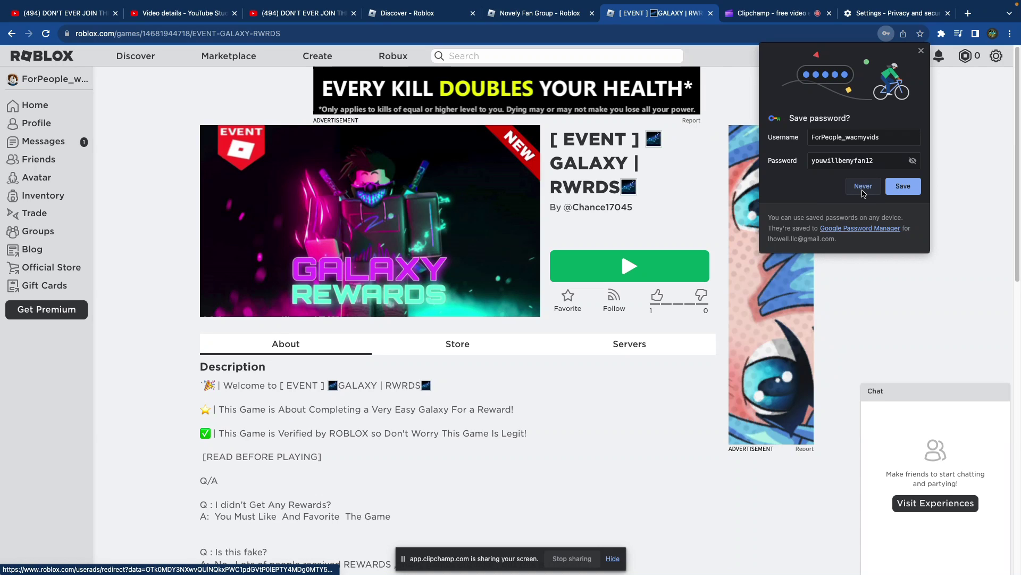
- Decline saving the password, collapse chat, and start GALAXY RWRDS until it kicks the player
{"action": "left_click", "coordinate": [863, 187]}
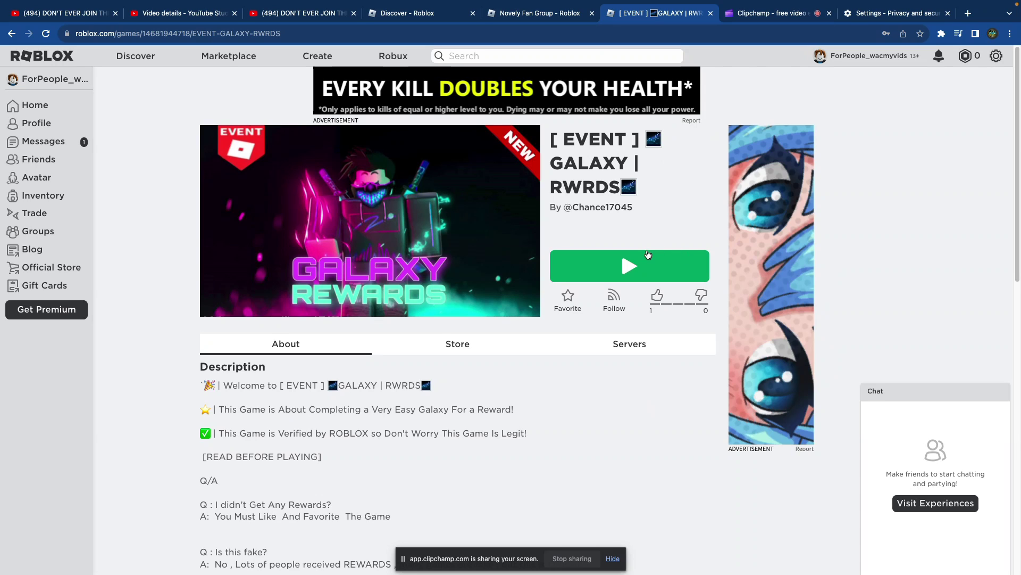
{"action": "left_click", "coordinate": [881, 395]}
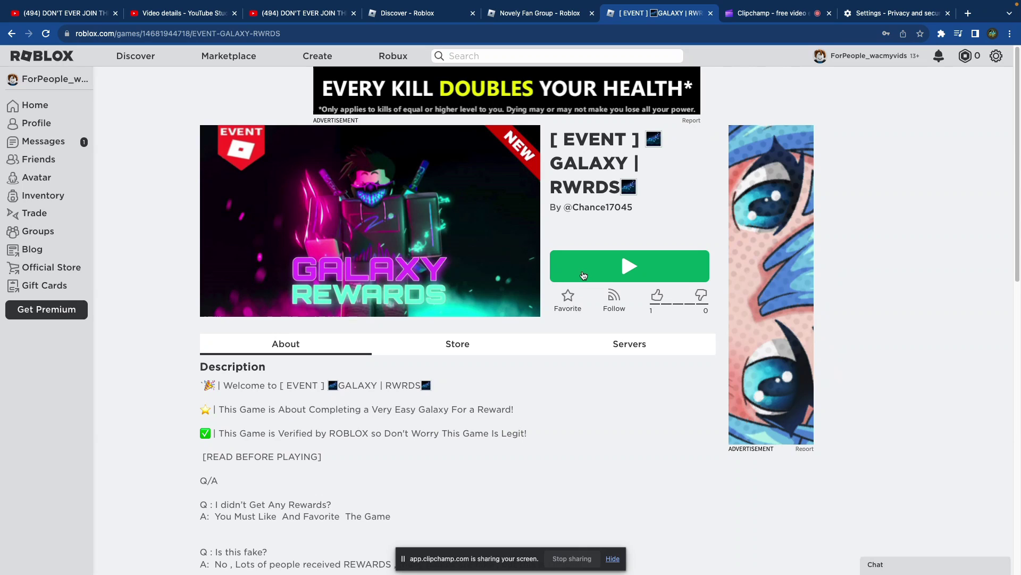
{"action": "left_click", "coordinate": [640, 274]}
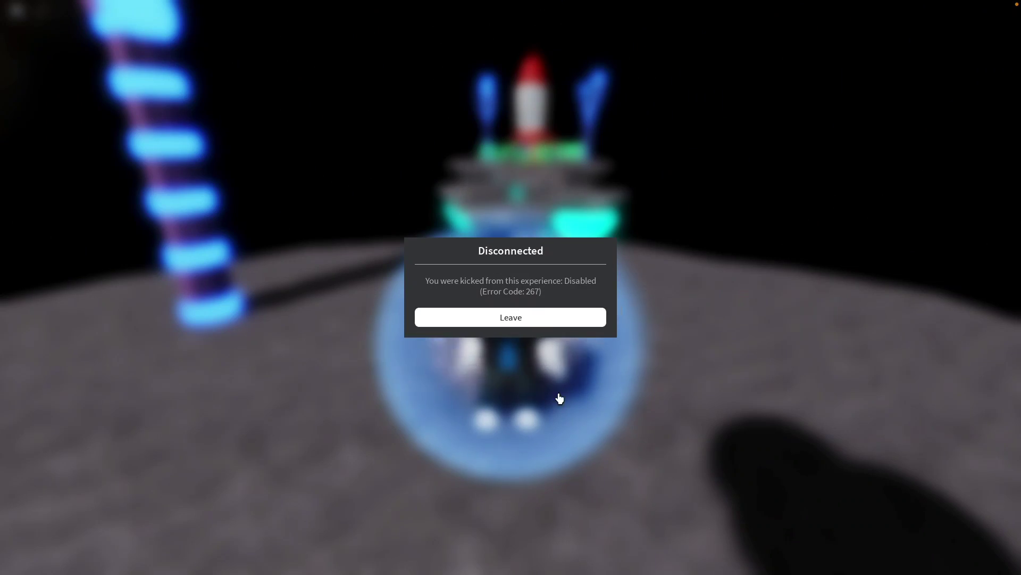
- Choose Leave on the Disconnected dialog to exit the game
{"action": "left_click", "coordinate": [511, 318]}
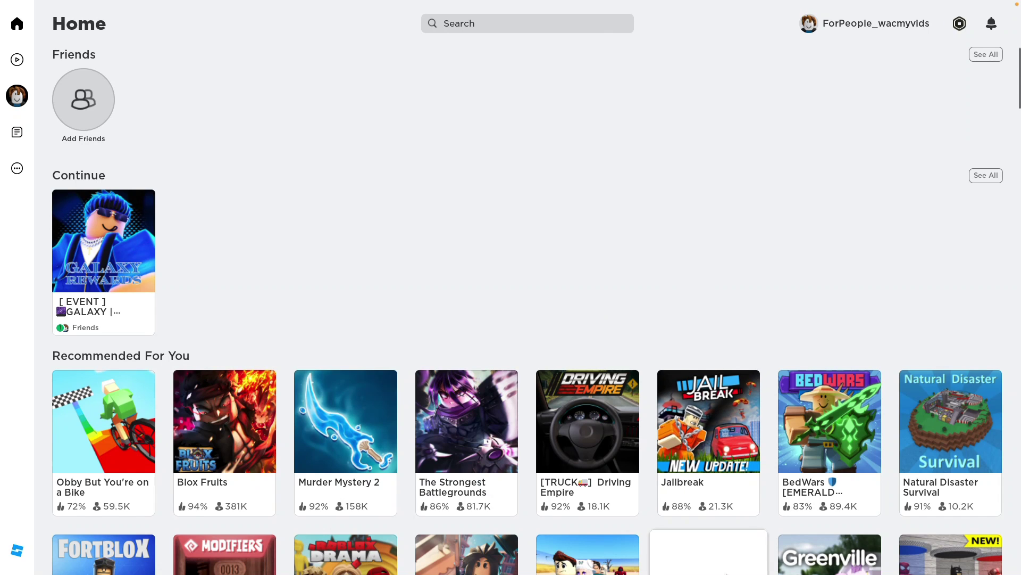
{"action": "mouse_move", "coordinate": [681, 540]}
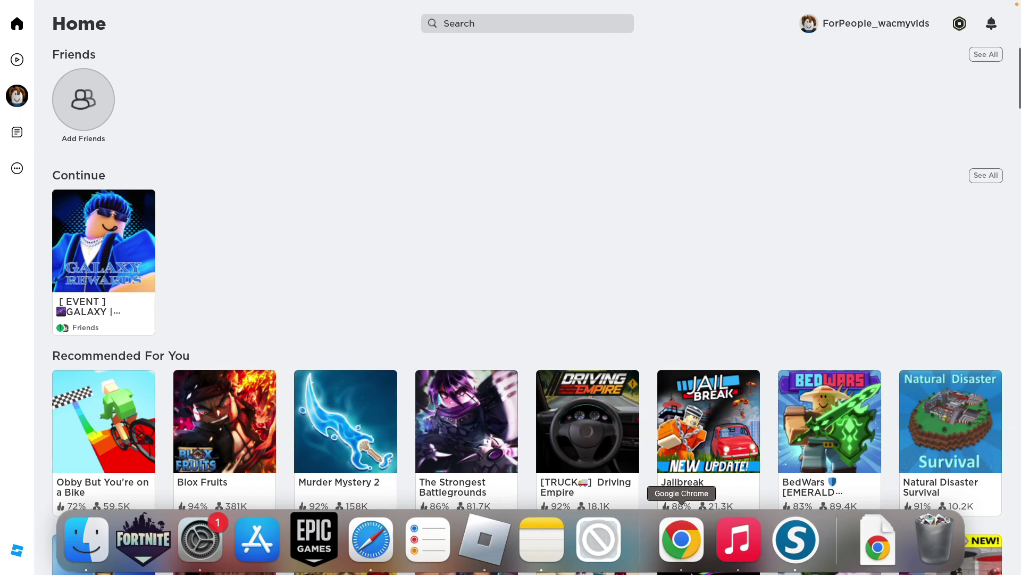
- Bring Chrome back from the Dock, then open and close its profile menu
{"action": "left_click", "coordinate": [672, 537]}
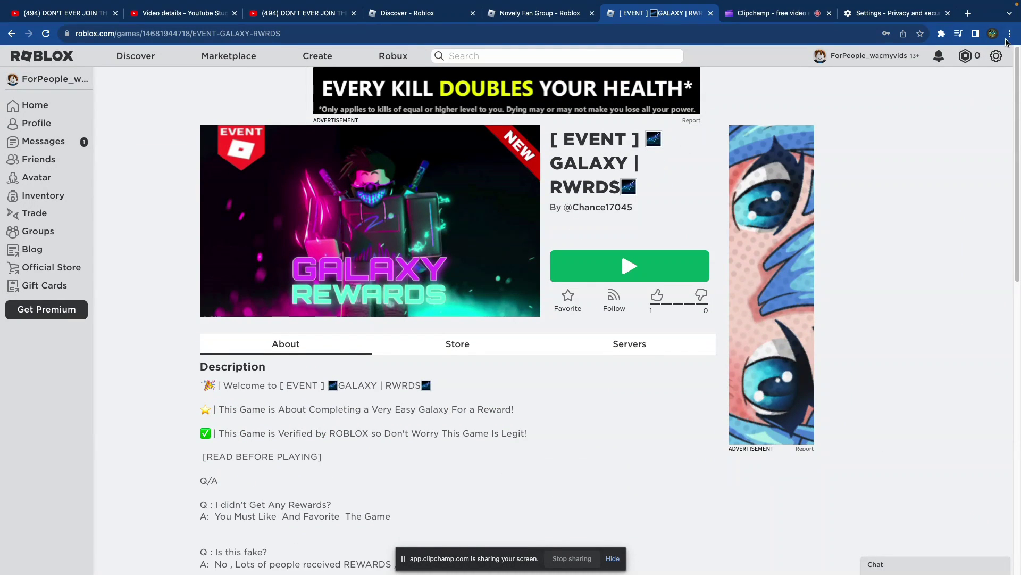
{"action": "left_click", "coordinate": [993, 34]}
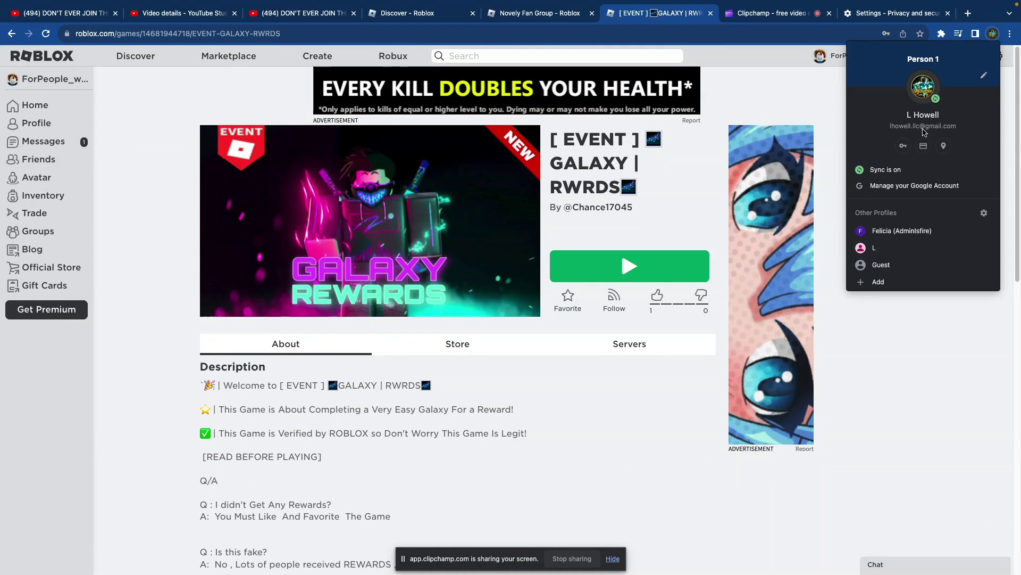
{"action": "left_click", "coordinate": [993, 34]}
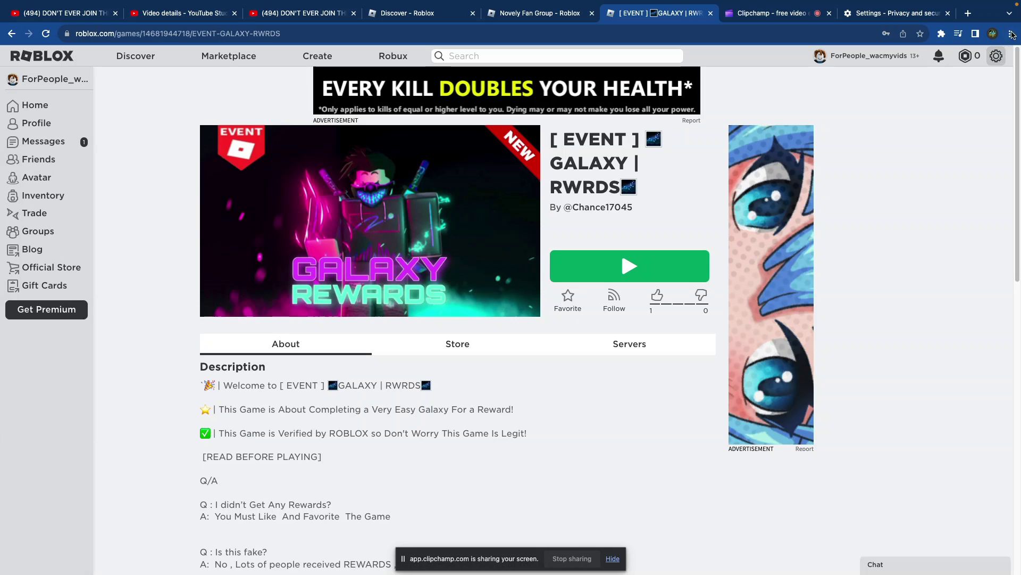
- Relaunch GALAXY RWRDS from its game page, then move to the YouTube results tab
{"action": "left_click", "coordinate": [997, 59]}
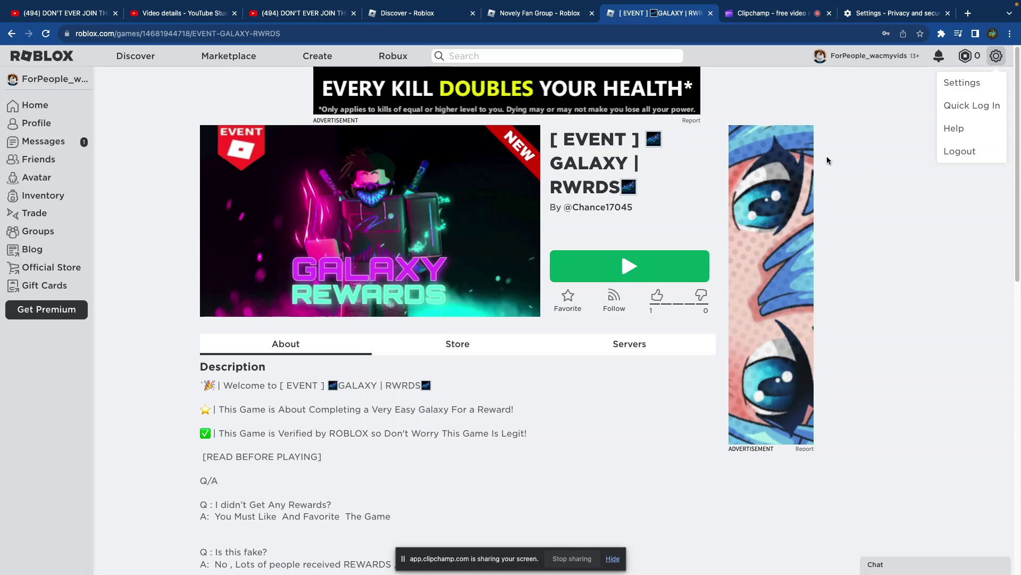
{"action": "left_click", "coordinate": [624, 263]}
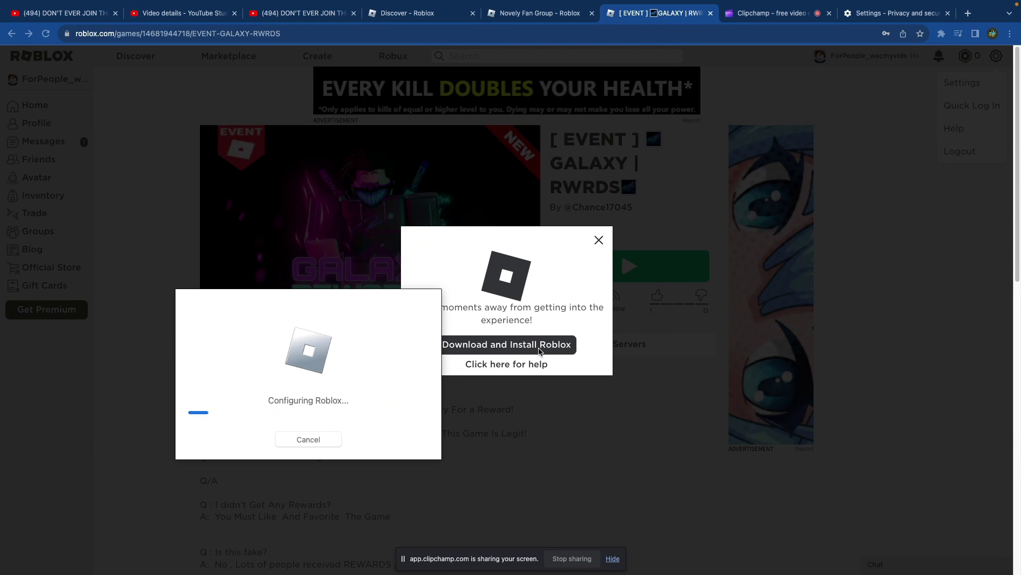
{"action": "left_click", "coordinate": [54, 19]}
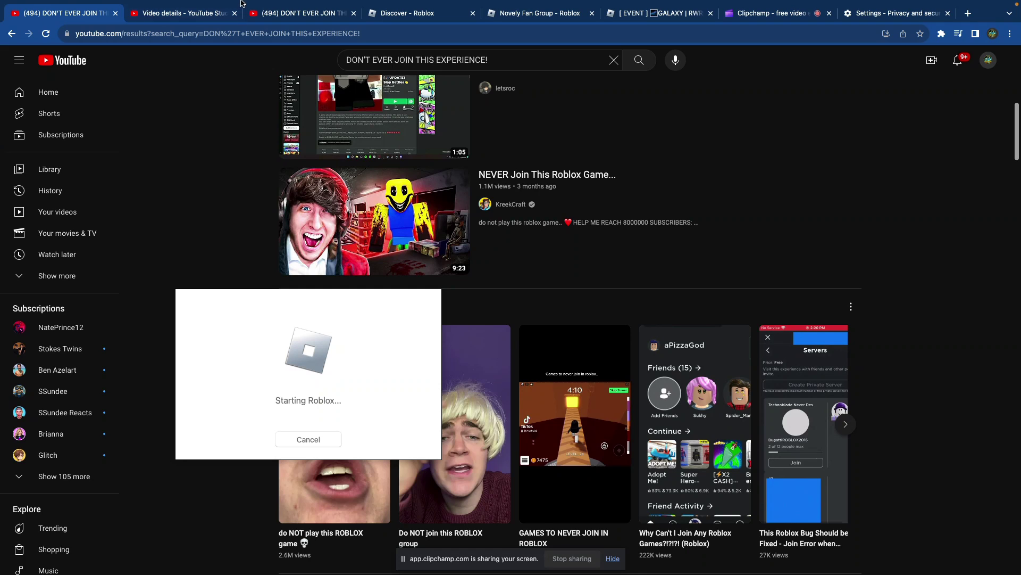
- View the 'DON'T EVER JOIN THIS EXPERIENCE!' YouTube video, then return to the GALAXY | RWRDS tab
{"action": "left_click", "coordinate": [308, 13]}
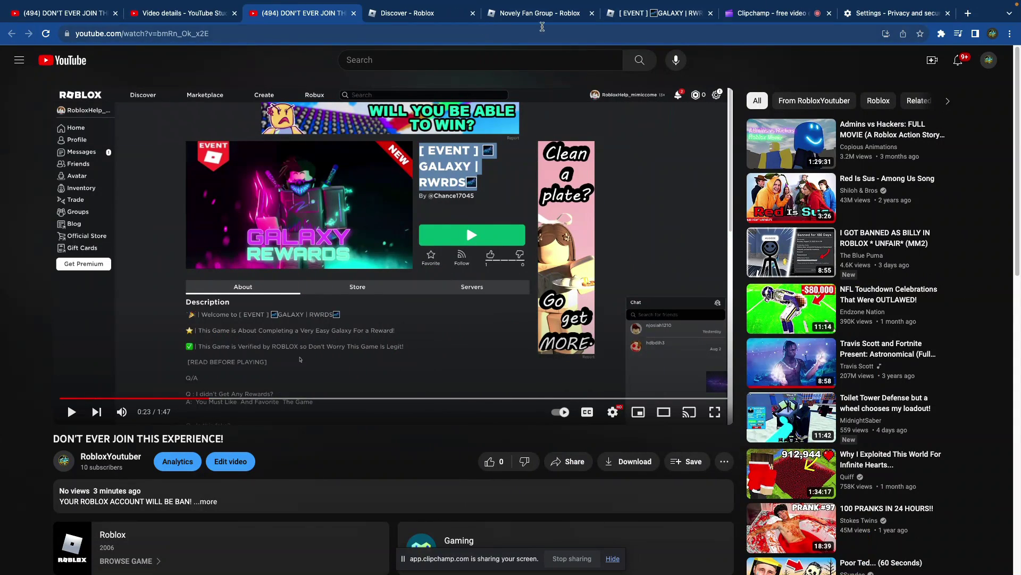
{"action": "left_click", "coordinate": [658, 13]}
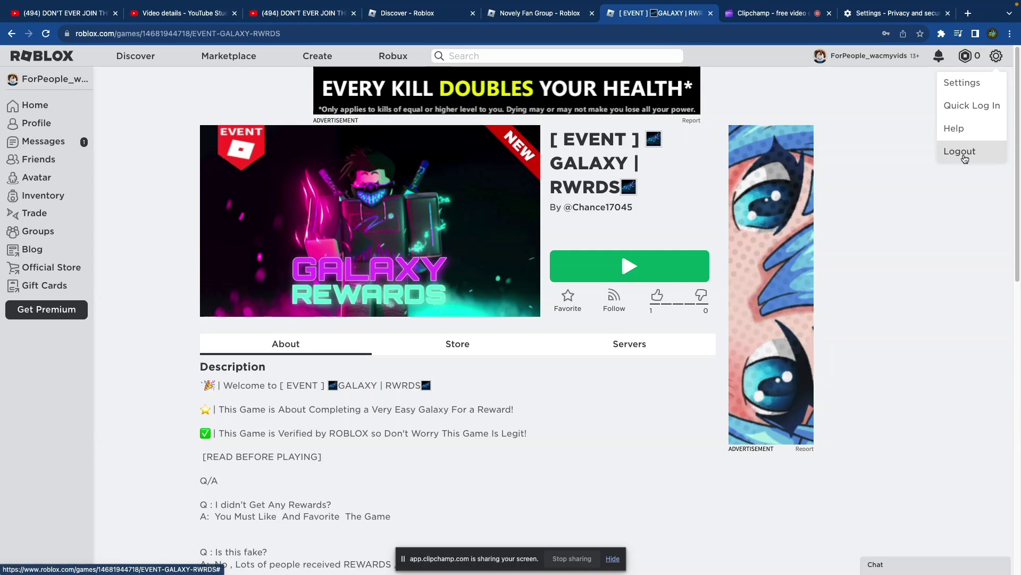
- Log out, accepting the risk of losing the account, and bring up the Roblox login page
{"action": "left_click", "coordinate": [965, 157]}
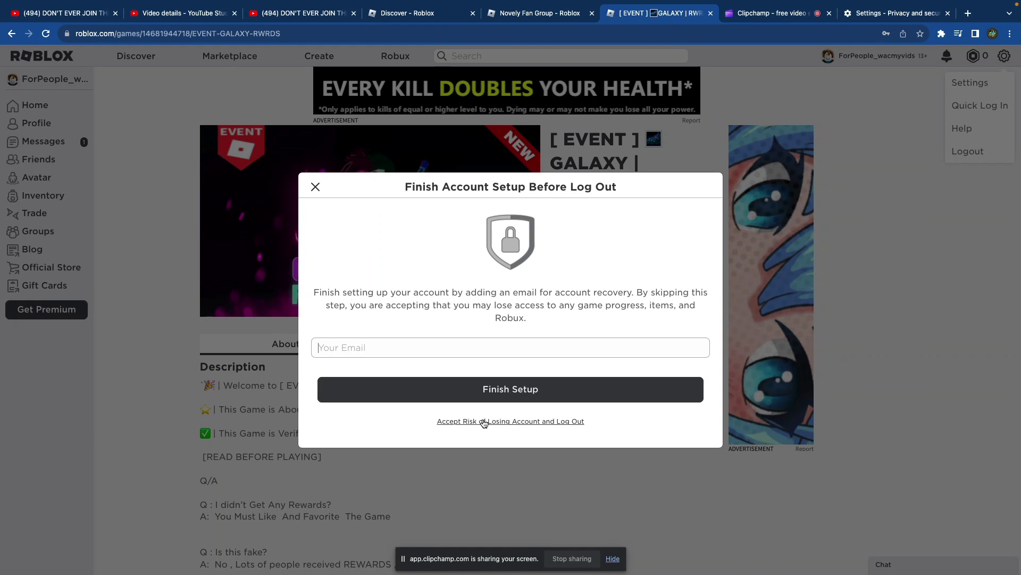
{"action": "left_click", "coordinate": [484, 422]}
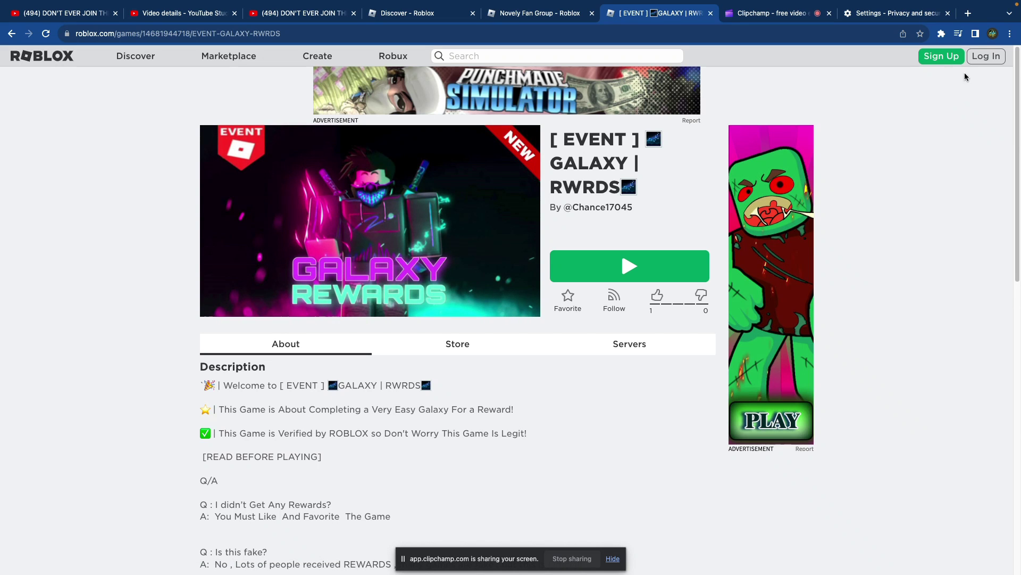
{"action": "left_click", "coordinate": [988, 58]}
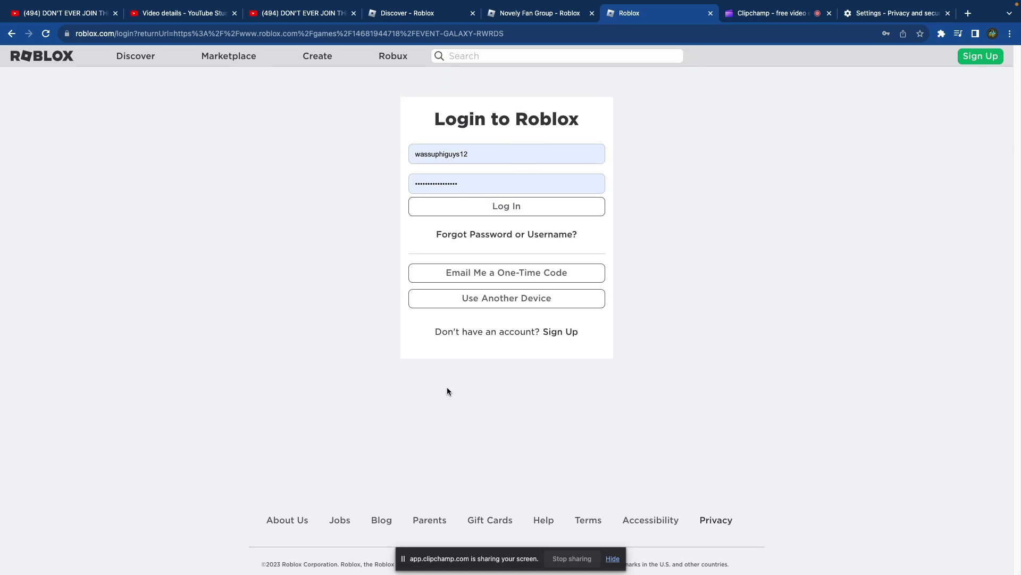
- Attempt a Roblox login with a saved Chrome autofill account, which fails as incorrect
{"action": "left_click", "coordinate": [487, 156]}
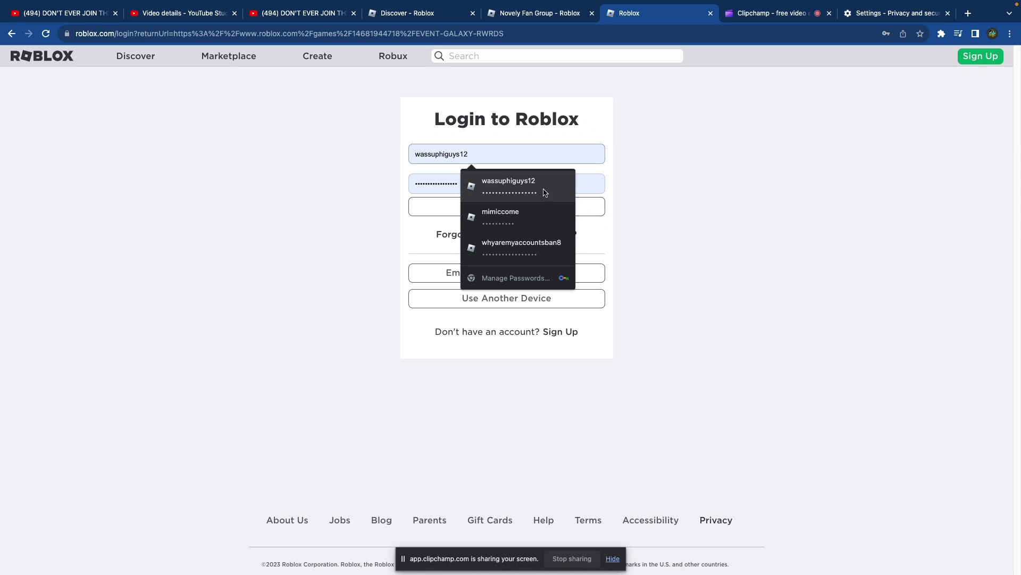
{"action": "left_click", "coordinate": [524, 197]}
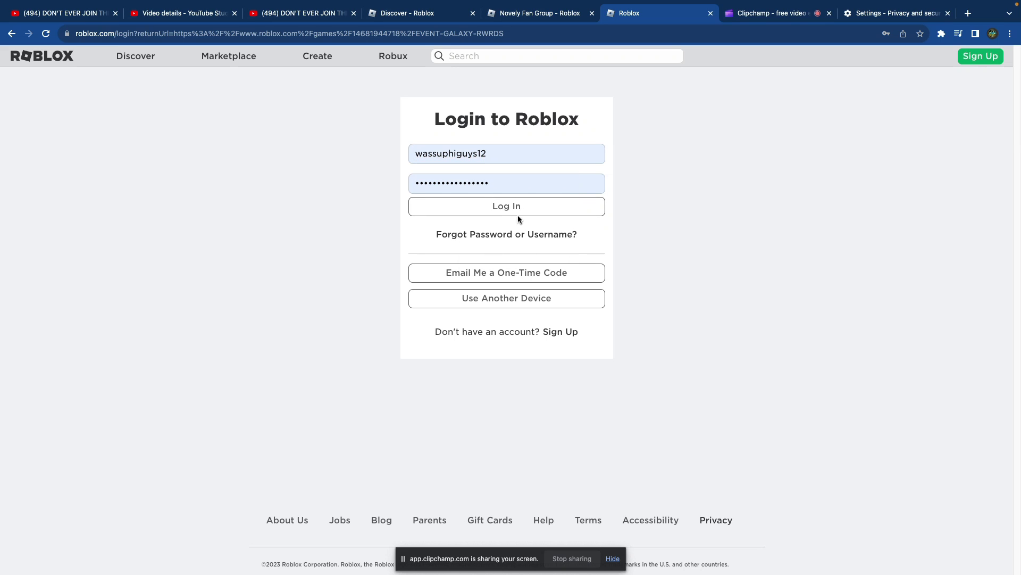
{"action": "left_click", "coordinate": [520, 213]}
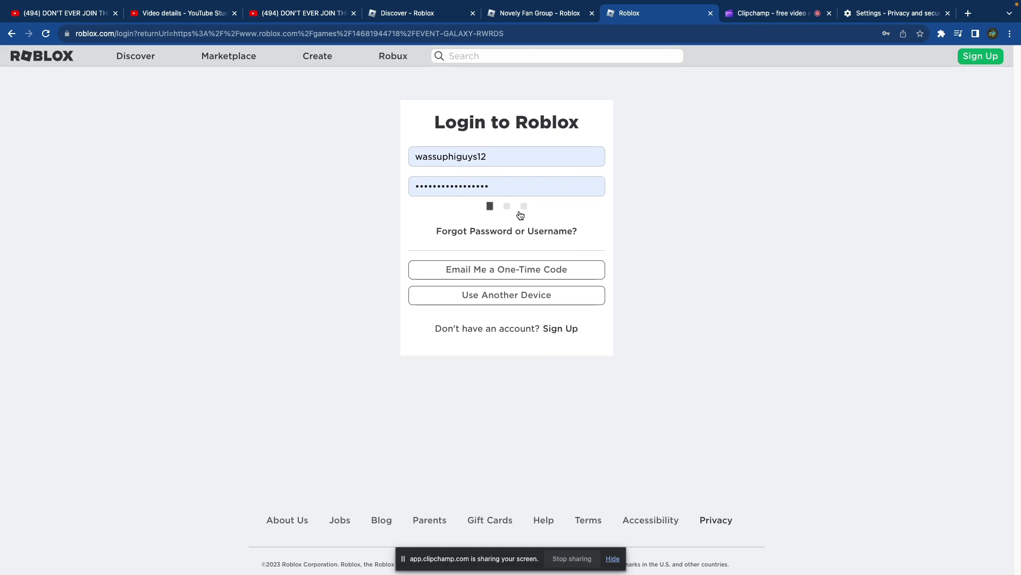
{"action": "left_click", "coordinate": [511, 176]}
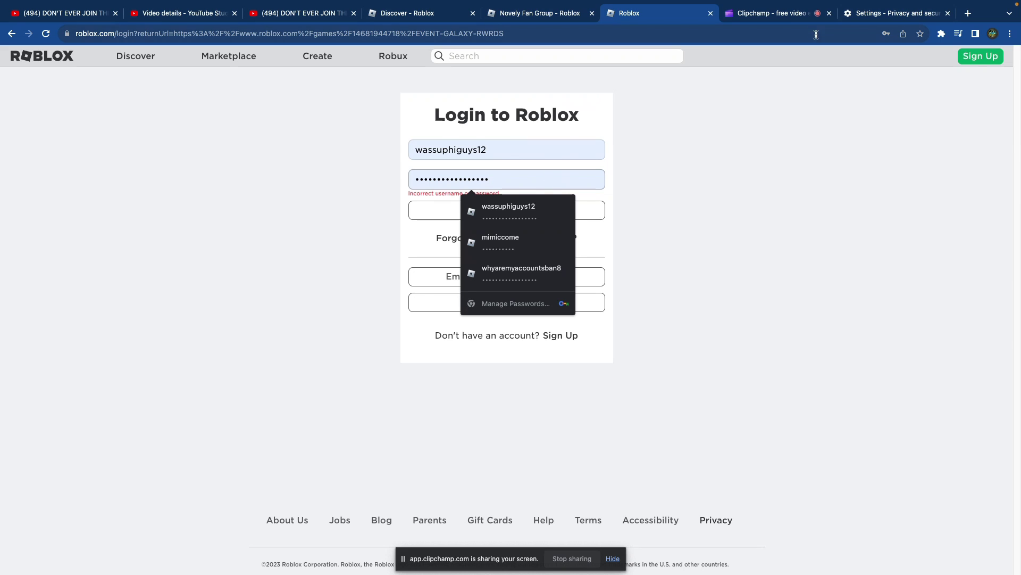
- Switch between the Clipchamp and YouTube tabs, ending on the empty untitled Clipchamp project
{"action": "left_click", "coordinate": [786, 19]}
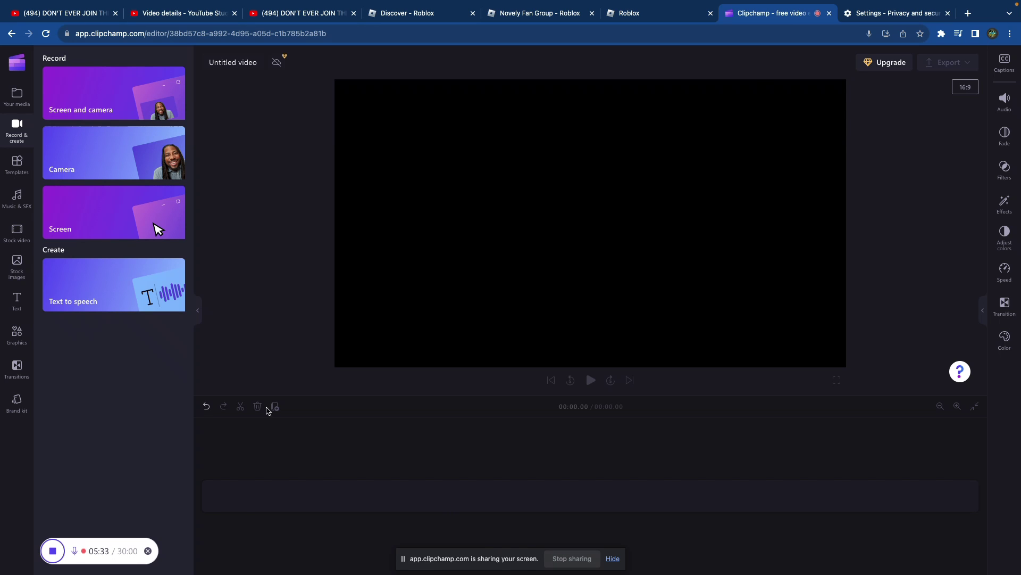
{"action": "left_click", "coordinate": [323, 13]}
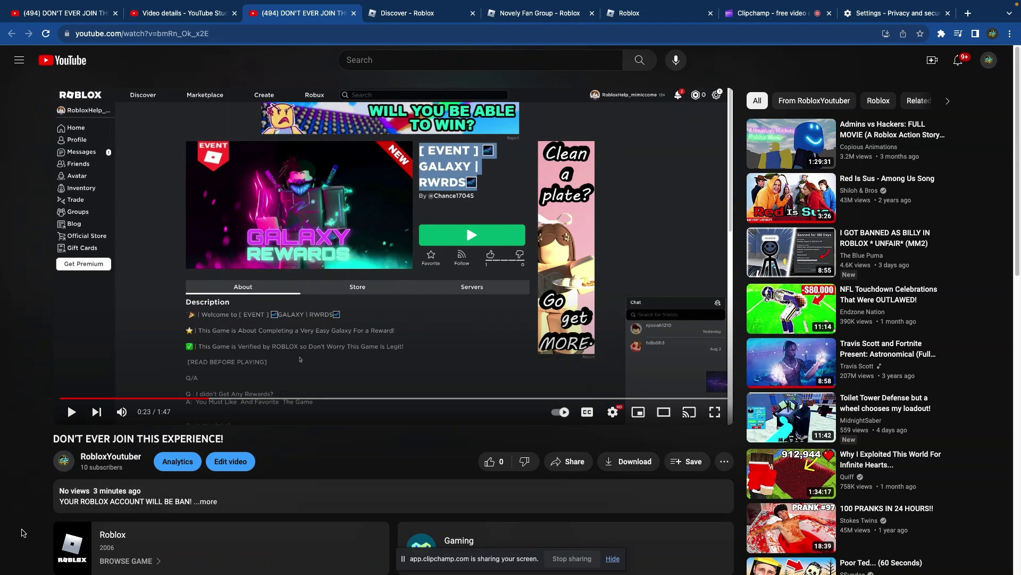
{"action": "scroll", "coordinate": [247, 358], "scroll_direction": "down", "scroll_amount": 3}
{"action": "scroll", "coordinate": [276, 213], "scroll_direction": "down", "scroll_amount": 4}
{"action": "scroll", "coordinate": [424, 190], "scroll_direction": "up", "scroll_amount": 6}
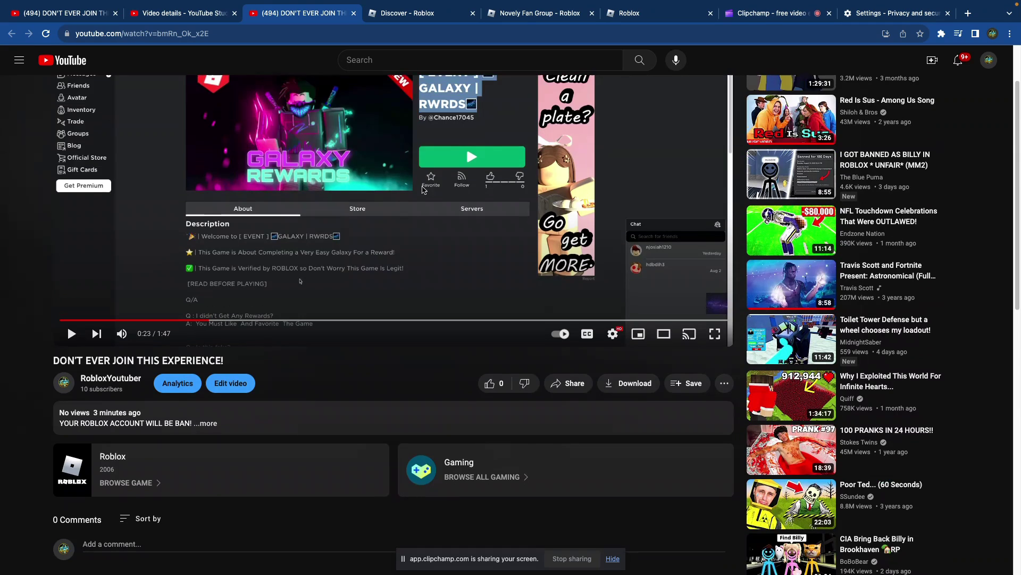
{"action": "scroll", "coordinate": [424, 189], "scroll_direction": "down", "scroll_amount": 3}
{"action": "scroll", "coordinate": [424, 190], "scroll_direction": "up", "scroll_amount": 5}
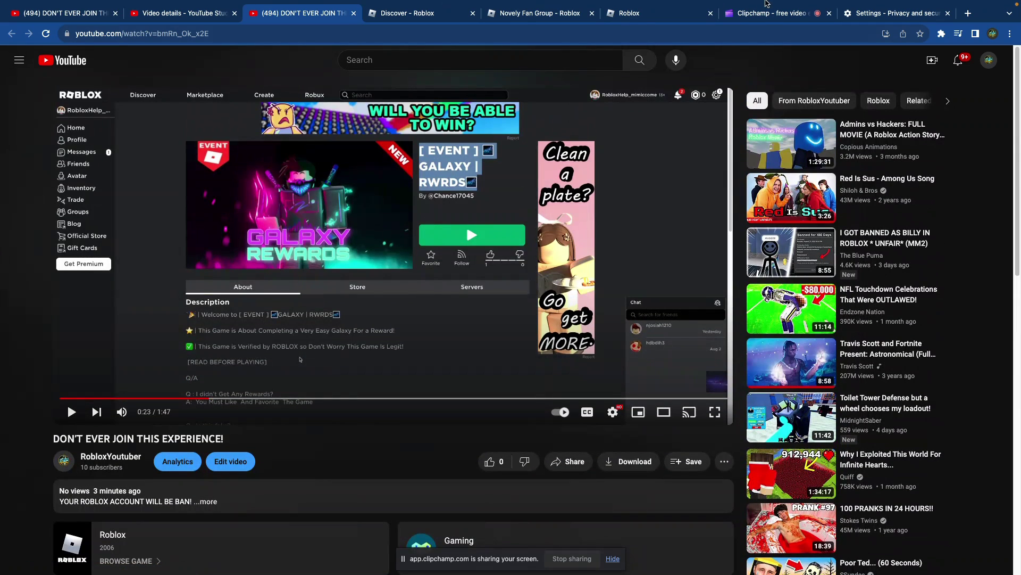
{"action": "left_click", "coordinate": [768, 19]}
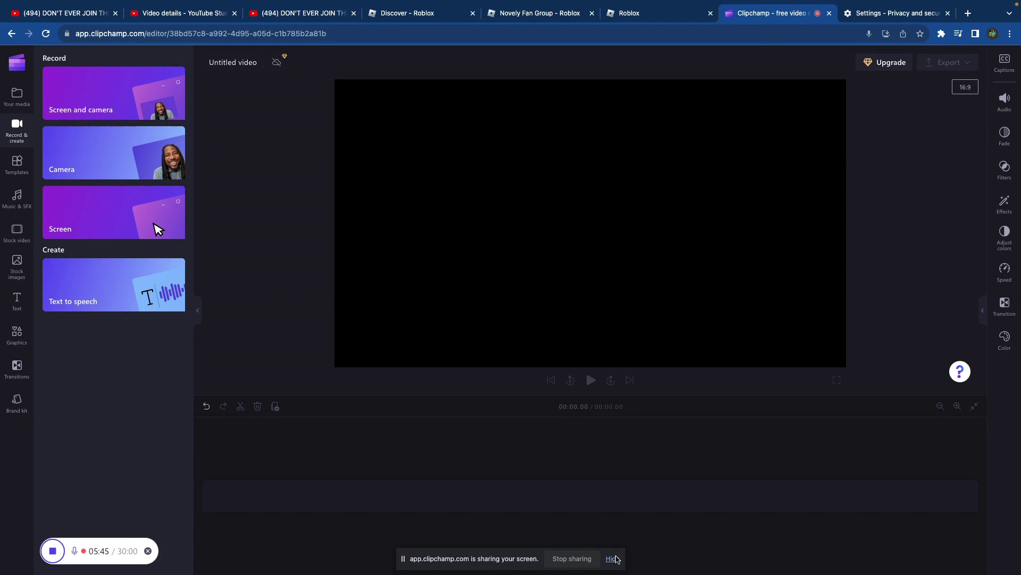